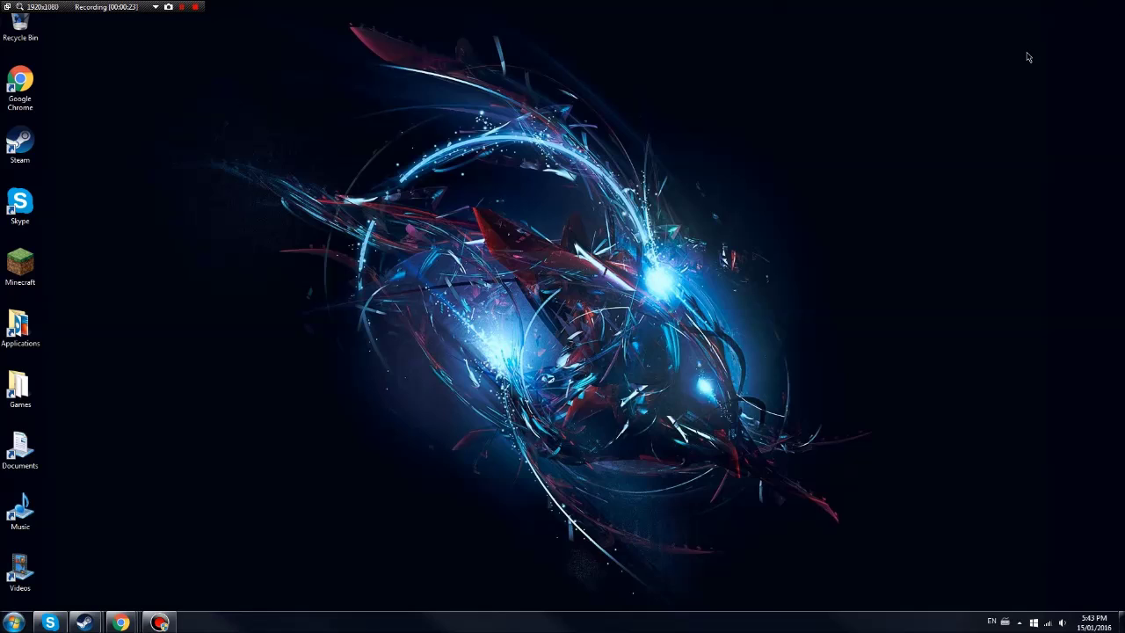
{"action": "left_click_drag", "start_coordinate": [74, 34], "coordinate": [1047, 605]}
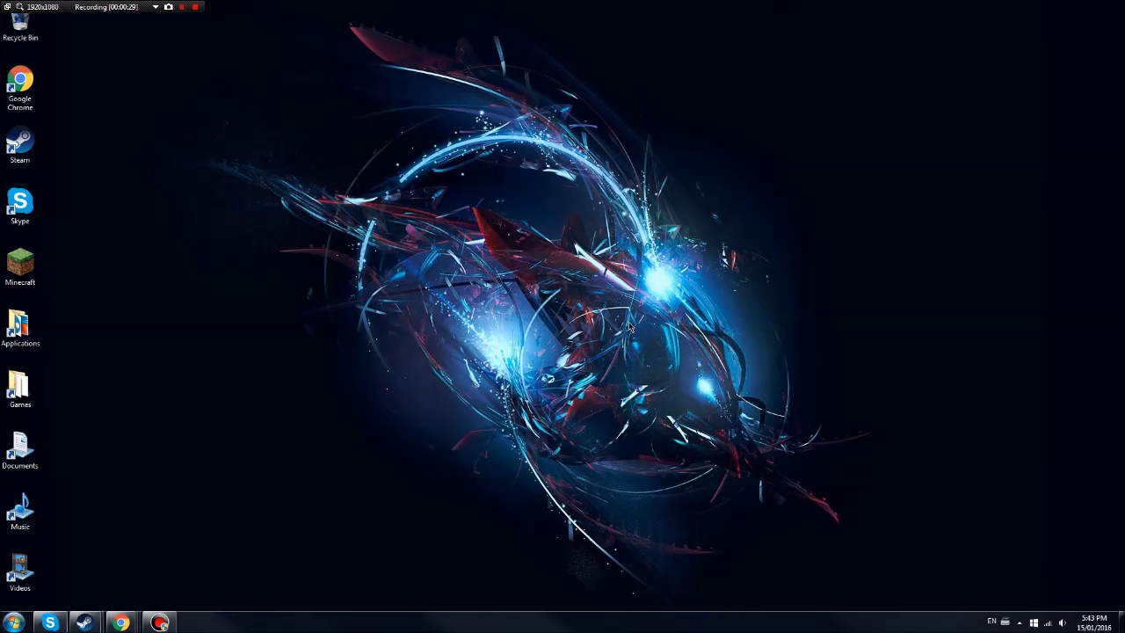
{"action": "left_click_drag", "start_coordinate": [224, 96], "coordinate": [928, 516]}
- Open ds4windows.com in a maximized Google Chrome window and go to the DS4Windows download page
{"action": "double_click", "coordinate": [23, 86]}
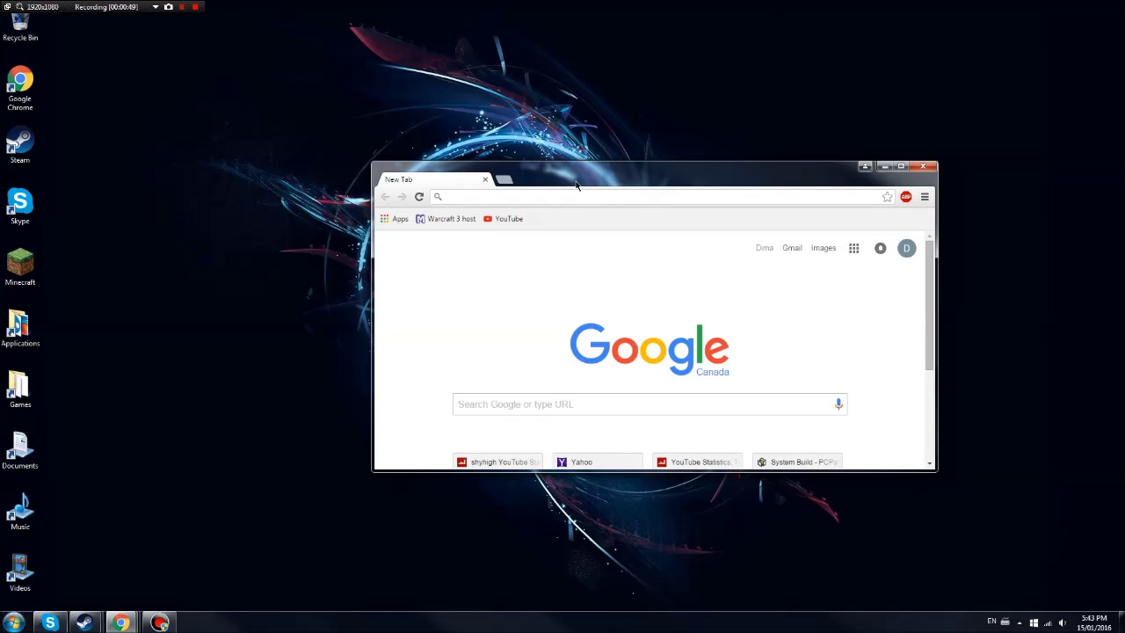
{"action": "type", "text": "ds"}
{"action": "key", "text": "BackSpace"}
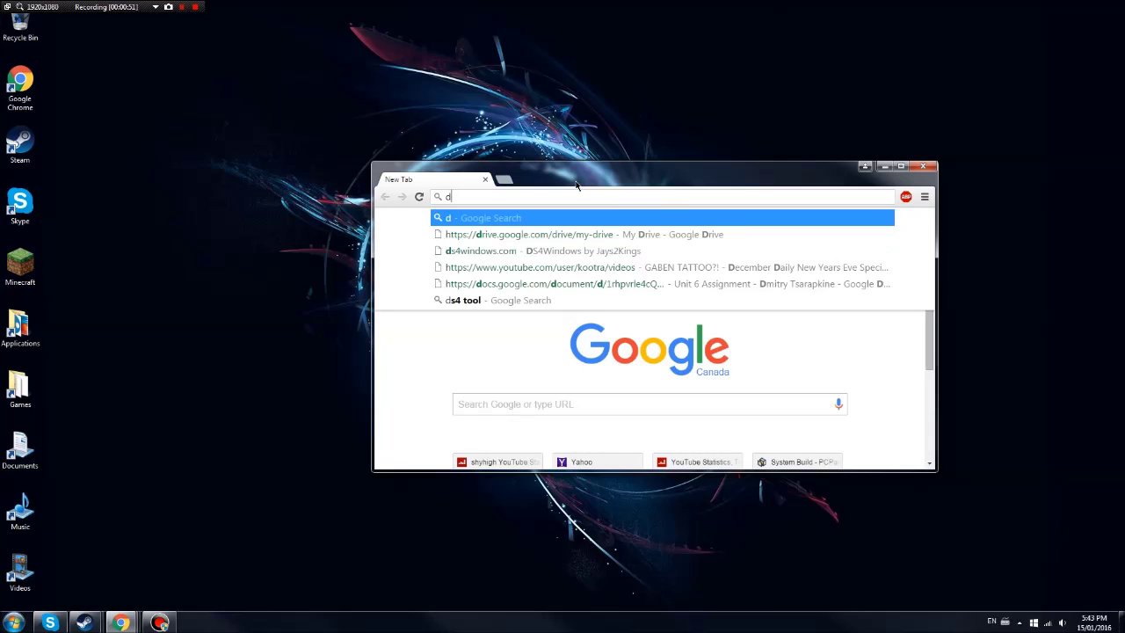
{"action": "type", "text": "s4"}
{"action": "key", "text": "Return"}
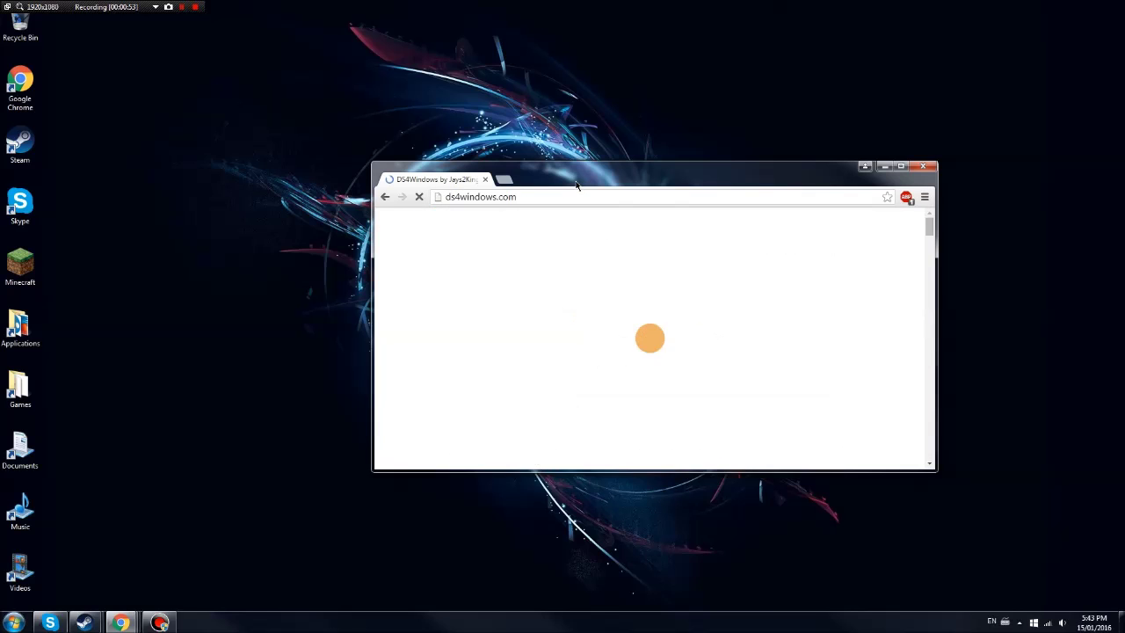
{"action": "left_click_drag", "start_coordinate": [576, 185], "coordinate": [615, 2]}
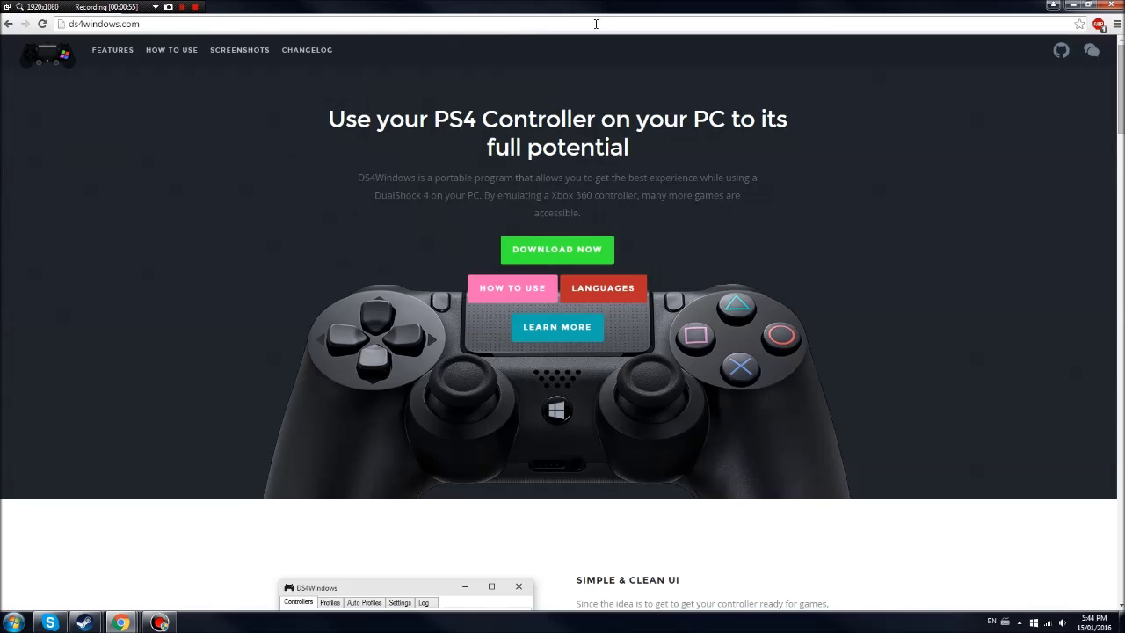
{"action": "left_click", "coordinate": [586, 250]}
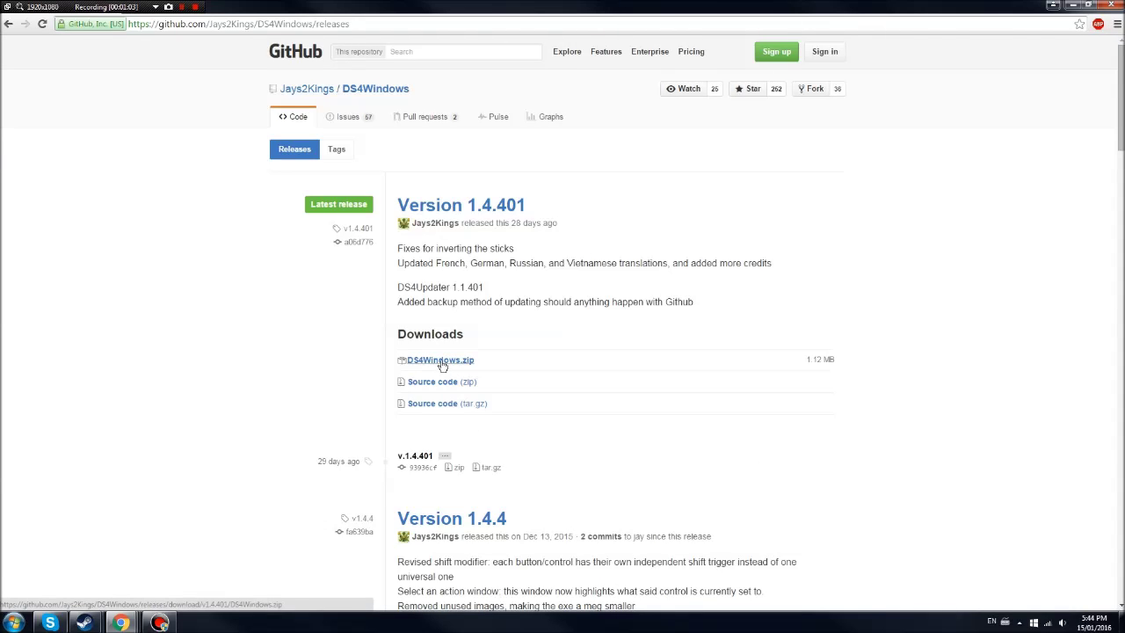
- Look through the DS4Windows releases list on GitHub, from version 1.4.401 down to the older versions
{"action": "scroll", "coordinate": [219, 319], "scroll_direction": "down", "scroll_amount": 1}
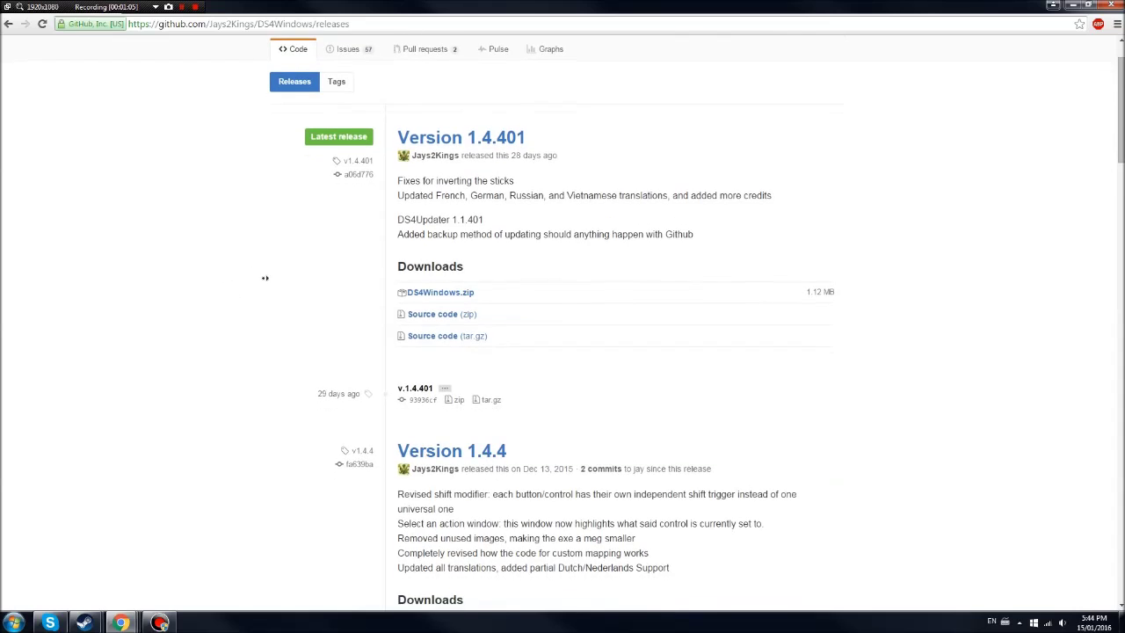
{"action": "scroll", "coordinate": [265, 278], "scroll_direction": "up", "scroll_amount": 1}
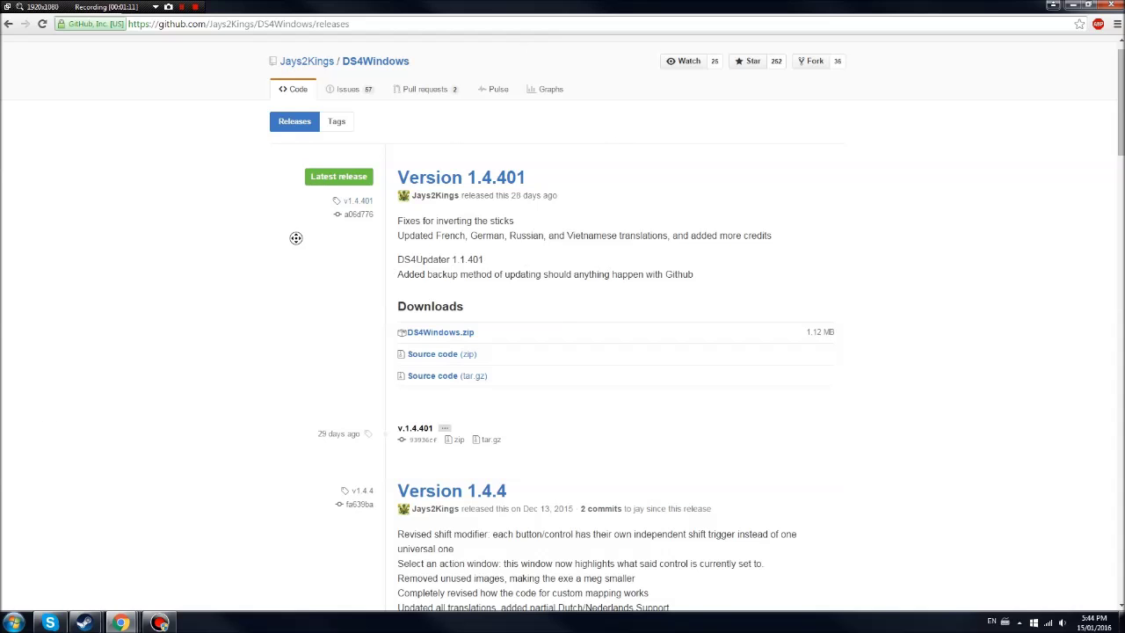
{"action": "scroll", "coordinate": [261, 196], "scroll_direction": "down", "scroll_amount": 5}
{"action": "scroll", "coordinate": [356, 171], "scroll_direction": "up", "scroll_amount": 2}
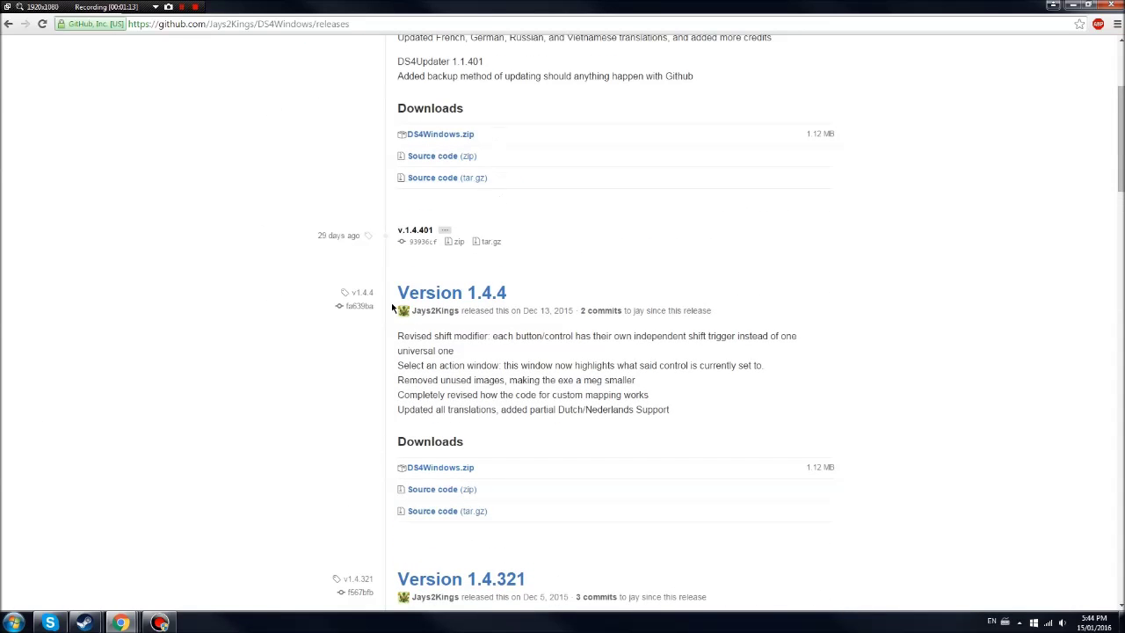
{"action": "scroll", "coordinate": [244, 442], "scroll_direction": "down", "scroll_amount": 10}
{"action": "scroll", "coordinate": [231, 464], "scroll_direction": "up", "scroll_amount": 15}
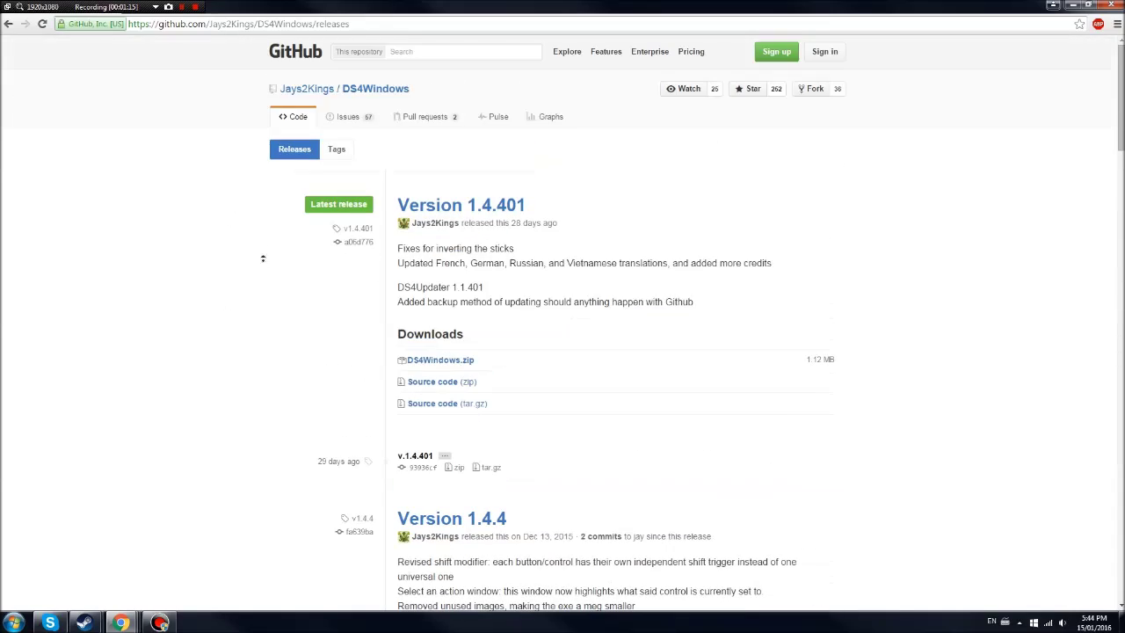
{"action": "scroll", "coordinate": [274, 315], "scroll_direction": "down", "scroll_amount": 8}
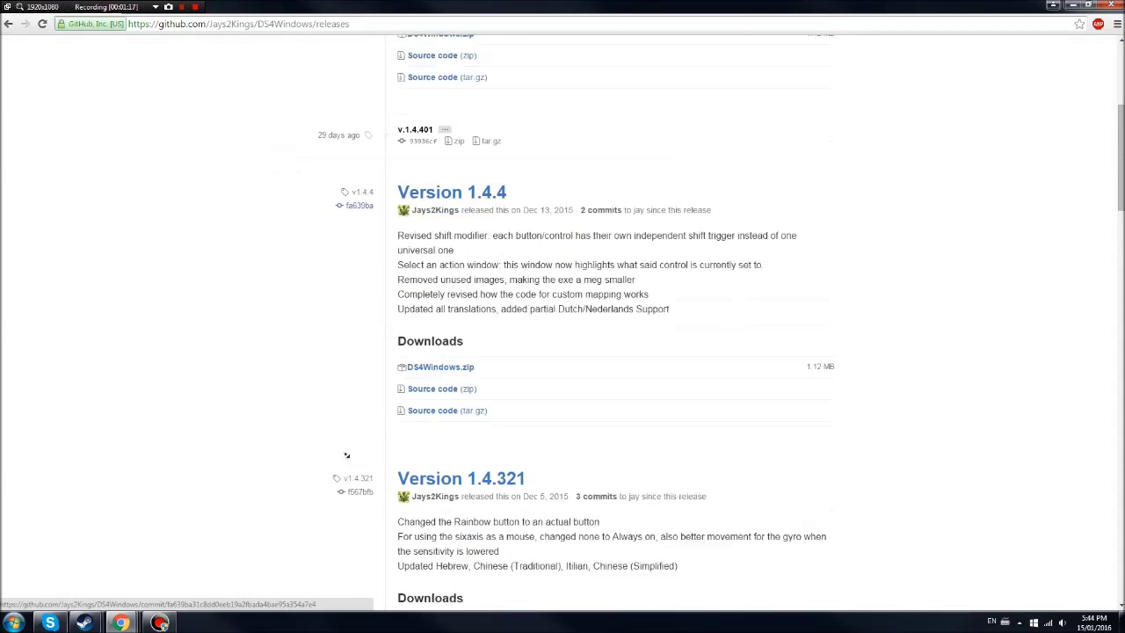
{"action": "scroll", "coordinate": [316, 201], "scroll_direction": "up", "scroll_amount": 4}
{"action": "scroll", "coordinate": [316, 201], "scroll_direction": "up", "scroll_amount": 5}
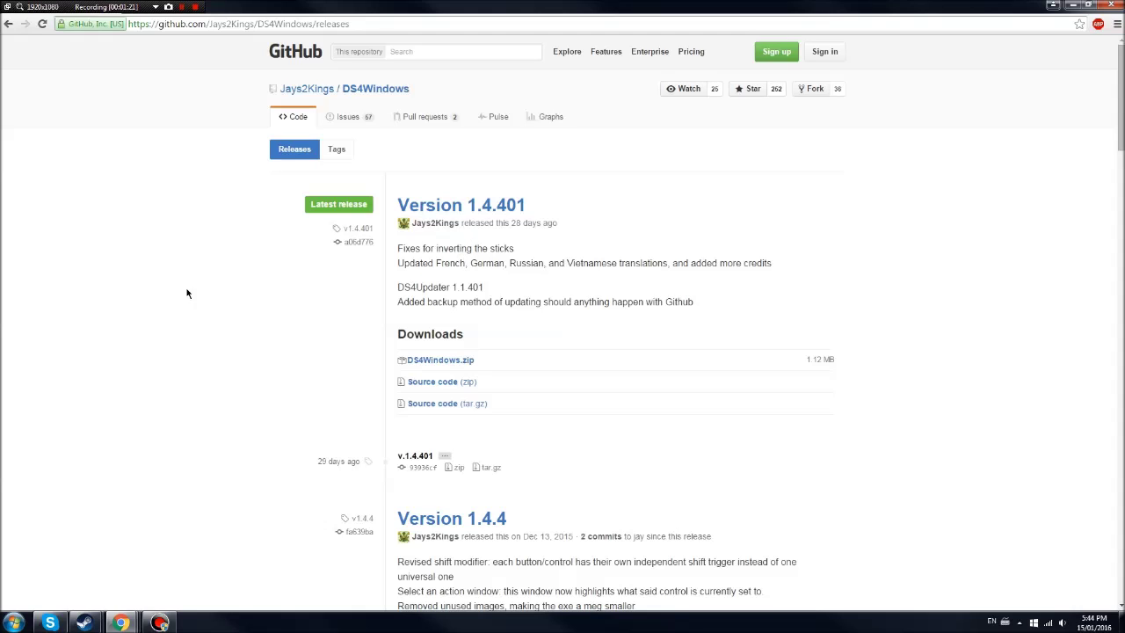
{"action": "scroll", "coordinate": [231, 454], "scroll_direction": "down", "scroll_amount": 15}
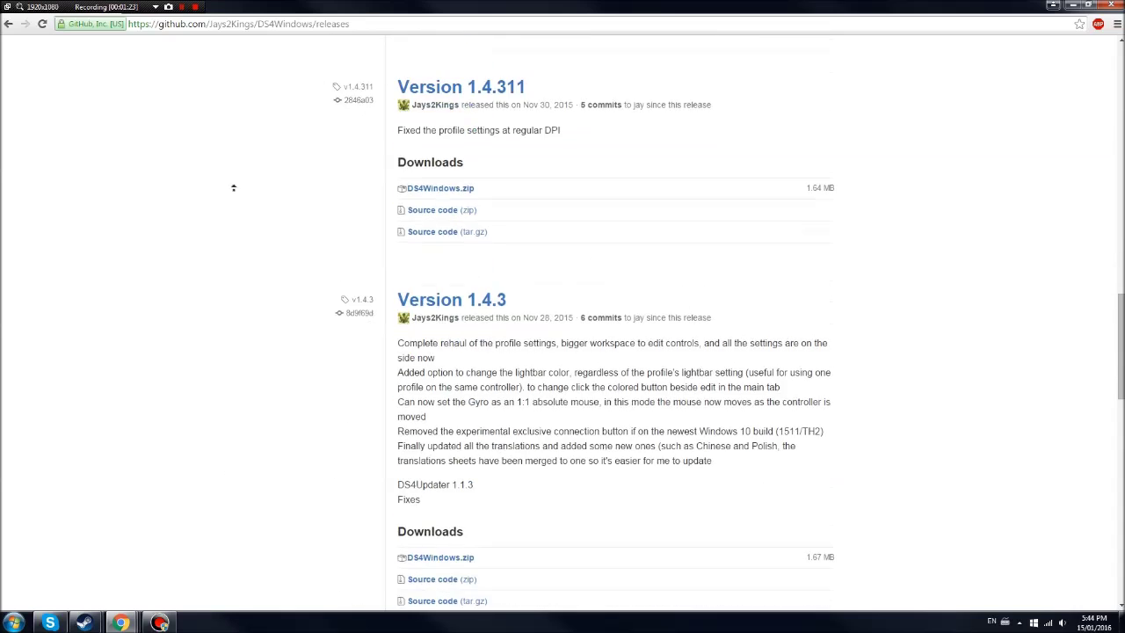
{"action": "scroll", "coordinate": [233, 187], "scroll_direction": "up", "scroll_amount": 15}
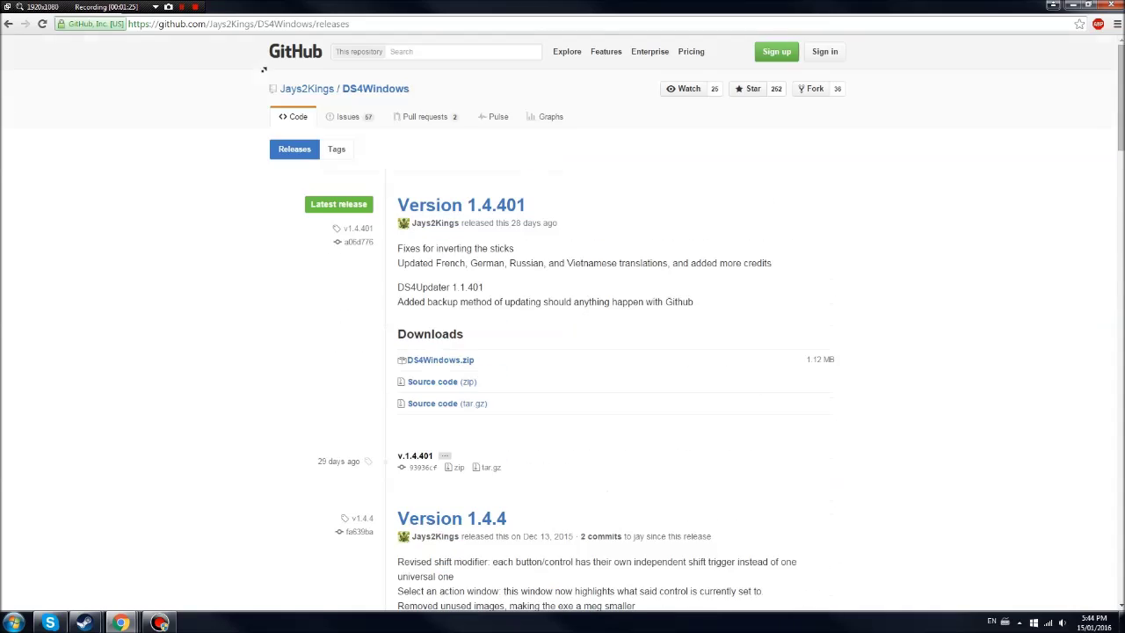
{"action": "scroll", "coordinate": [276, 377], "scroll_direction": "down", "scroll_amount": 3}
{"action": "scroll", "coordinate": [271, 199], "scroll_direction": "up", "scroll_amount": 3}
- Highlight the release notes of version 1.4.401 for reading and look over the releases below it
{"action": "left_click_drag", "start_coordinate": [398, 248], "coordinate": [591, 301]}
{"action": "left_click", "coordinate": [711, 355]}
{"action": "left_click_drag", "start_coordinate": [456, 252], "coordinate": [398, 249]}
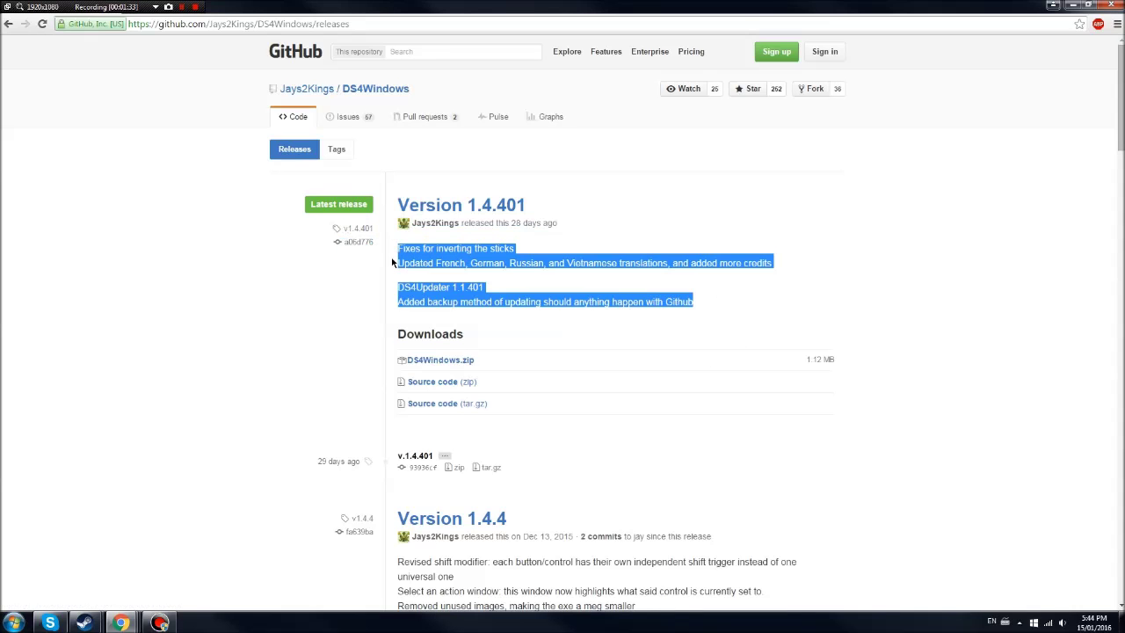
{"action": "middle_click", "coordinate": [197, 301]}
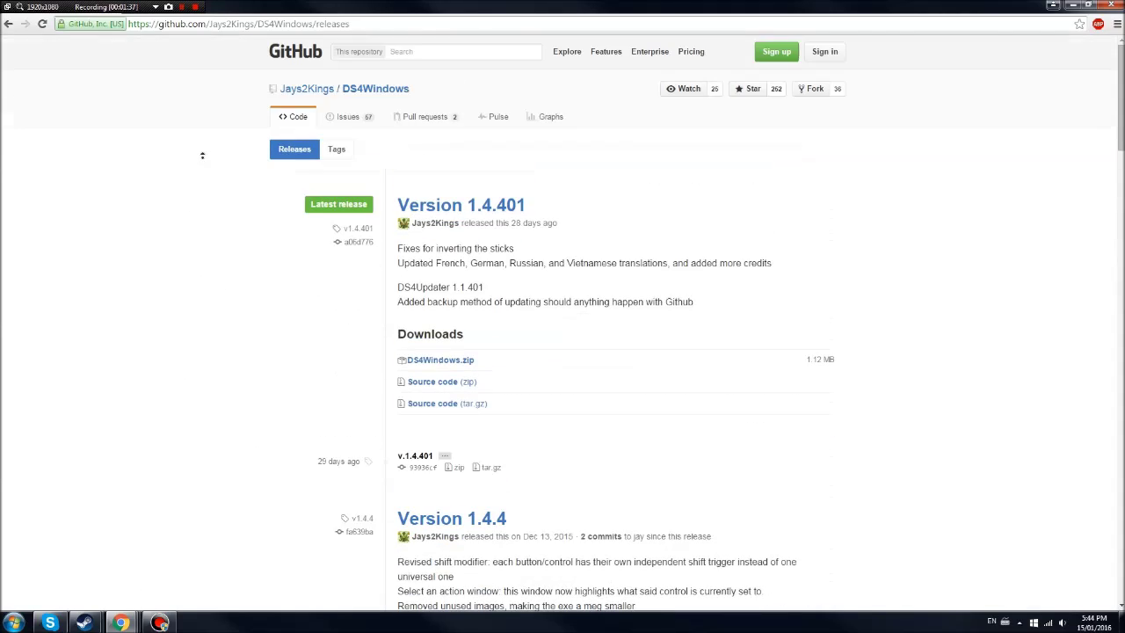
{"action": "scroll", "coordinate": [231, 431], "scroll_direction": "down", "scroll_amount": 7}
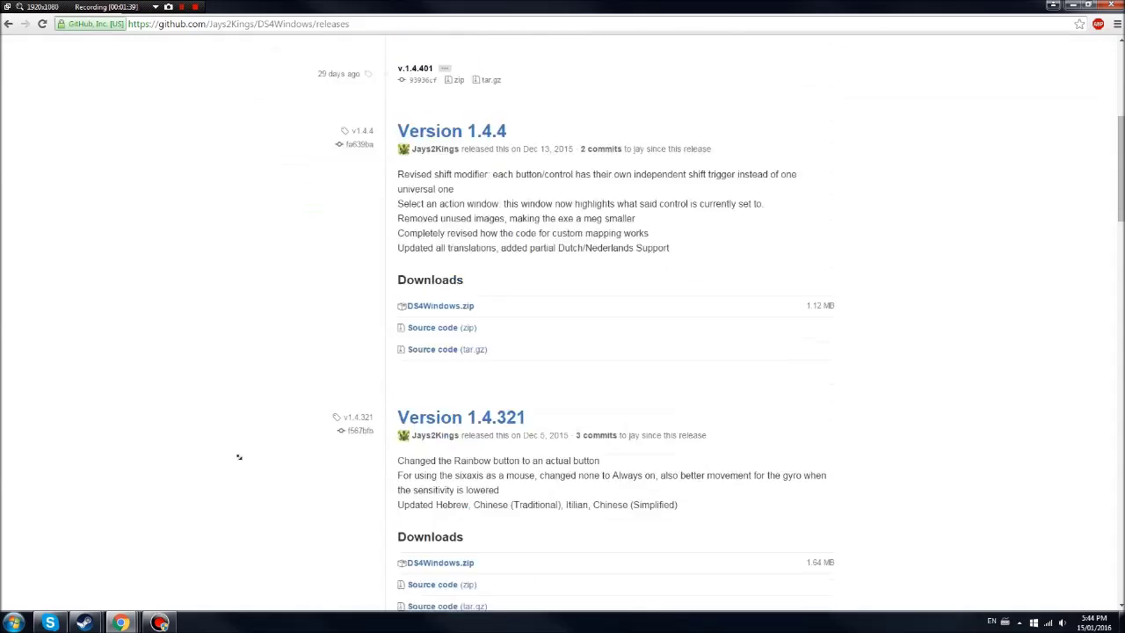
{"action": "scroll", "coordinate": [238, 456], "scroll_direction": "down", "scroll_amount": 3}
{"action": "scroll", "coordinate": [251, 264], "scroll_direction": "up", "scroll_amount": 4}
{"action": "scroll", "coordinate": [251, 218], "scroll_direction": "up", "scroll_amount": 4}
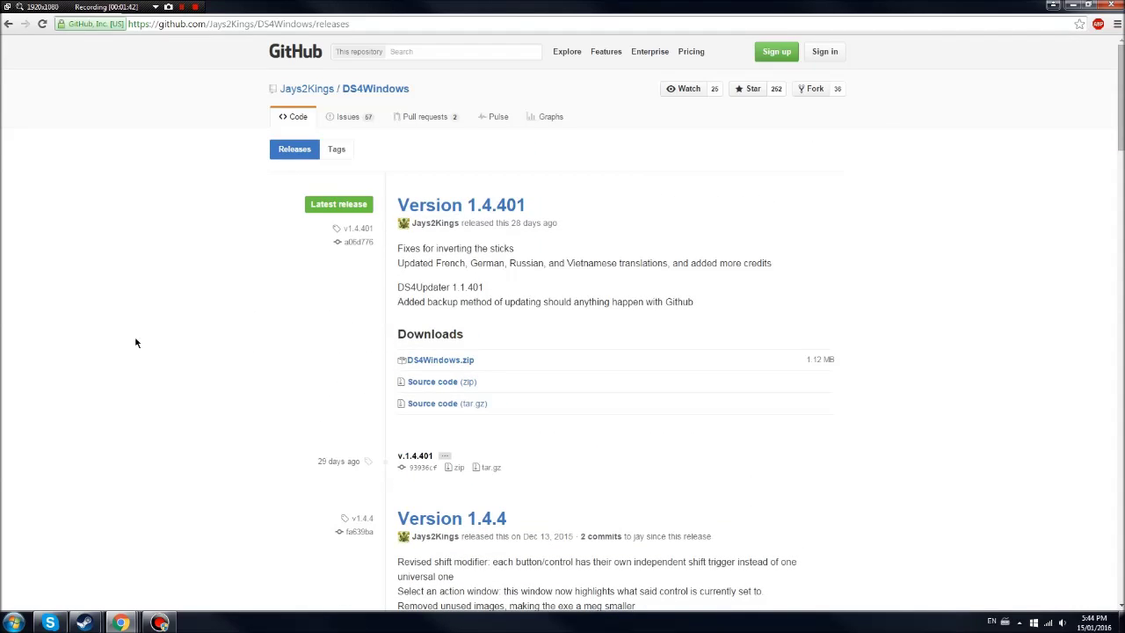
- Search the computer for "ds4", launch the installed DS4Windows program and show its controllers list
{"action": "left_click", "coordinate": [13, 622]}
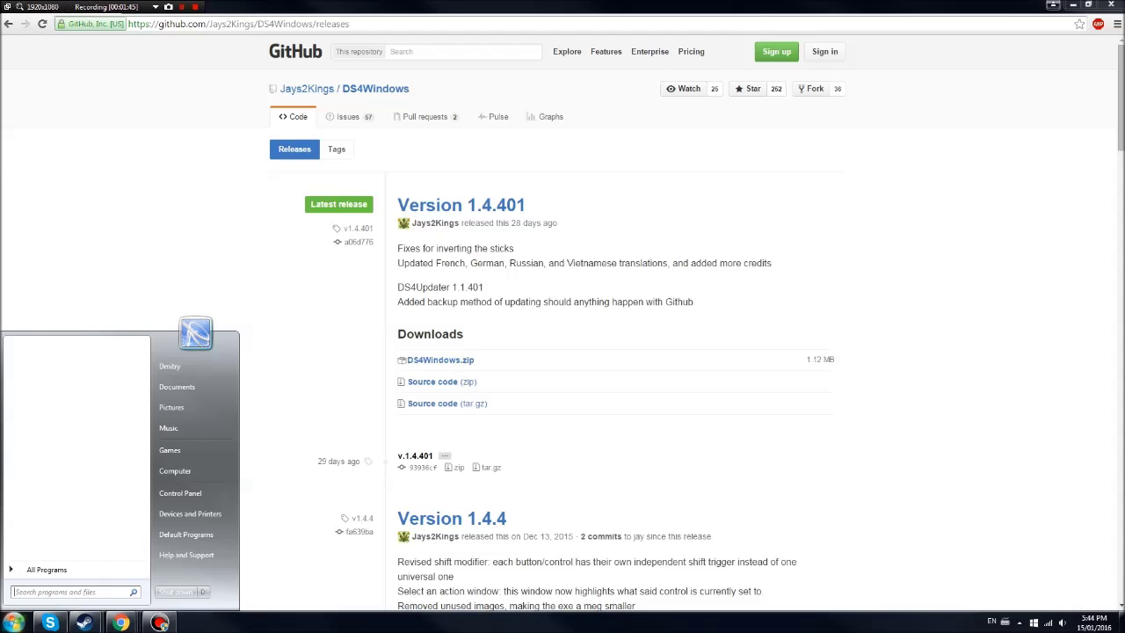
{"action": "type", "text": "ds4"}
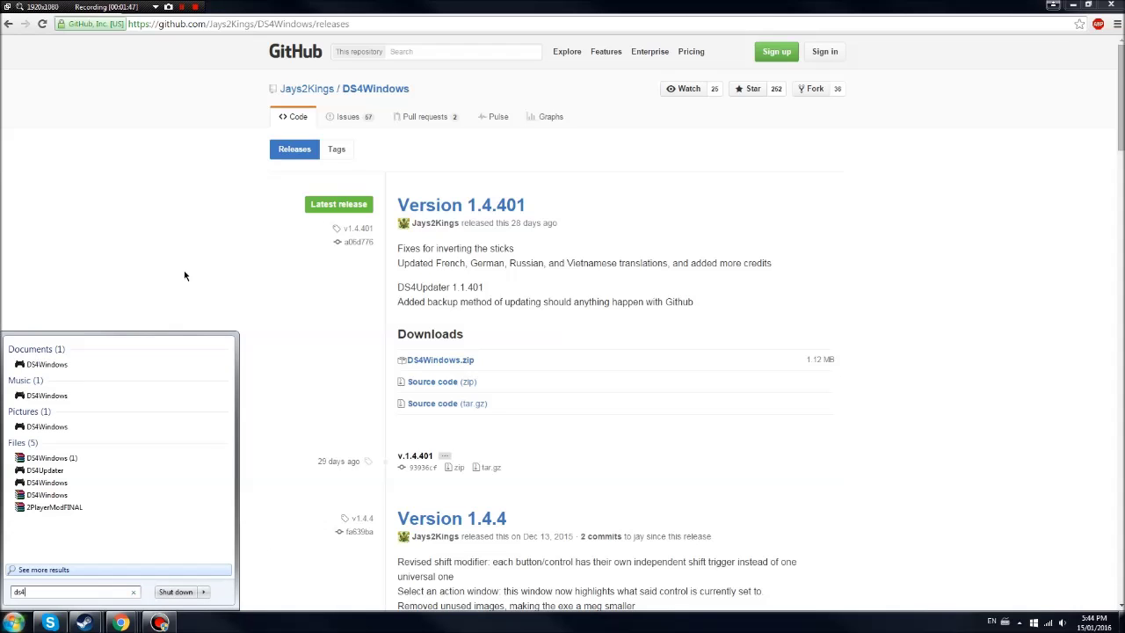
{"action": "left_click", "coordinate": [79, 364]}
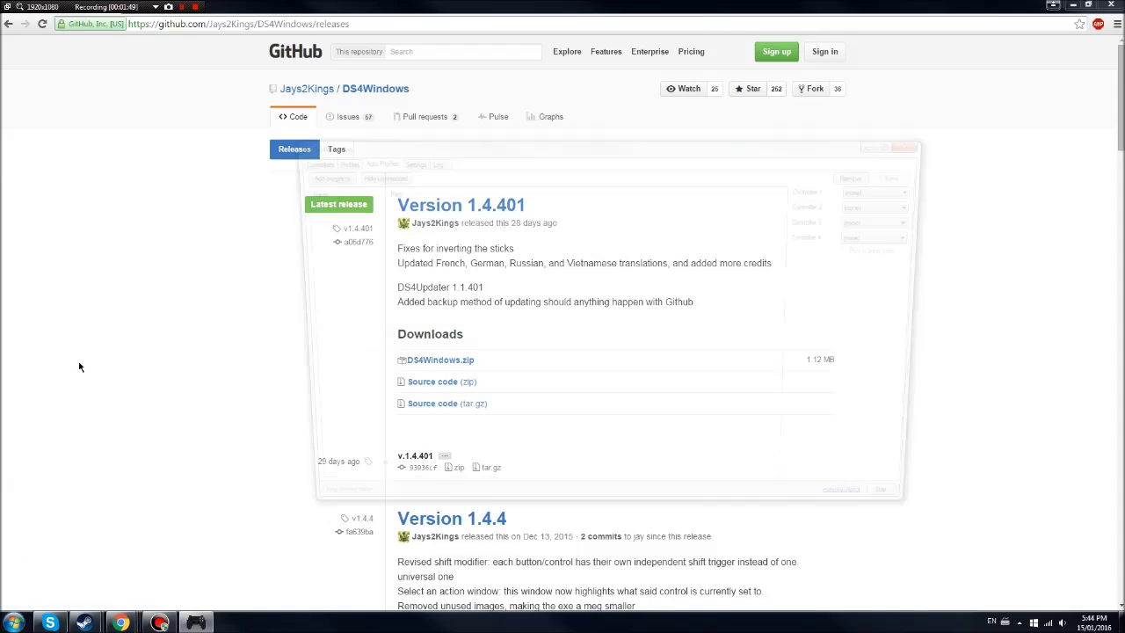
{"action": "left_click", "coordinate": [304, 160]}
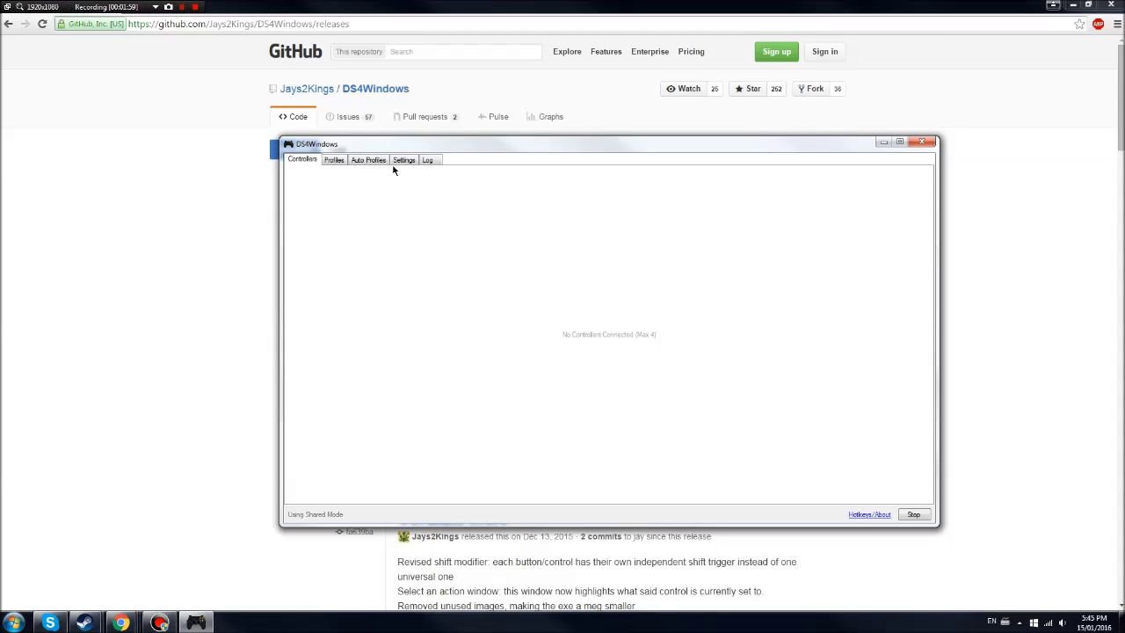
- Examine the Profile 1 settings in DS4Windows at full-screen and windowed size, and move the window higher over the browser
{"action": "left_click", "coordinate": [330, 160]}
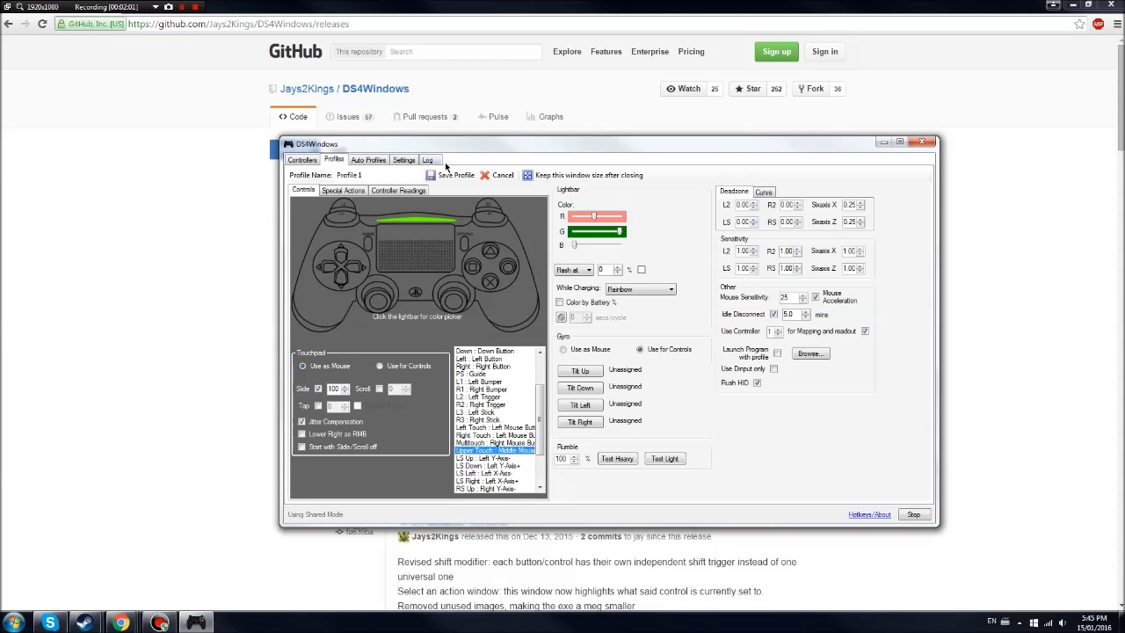
{"action": "left_click_drag", "start_coordinate": [455, 150], "coordinate": [544, 2]}
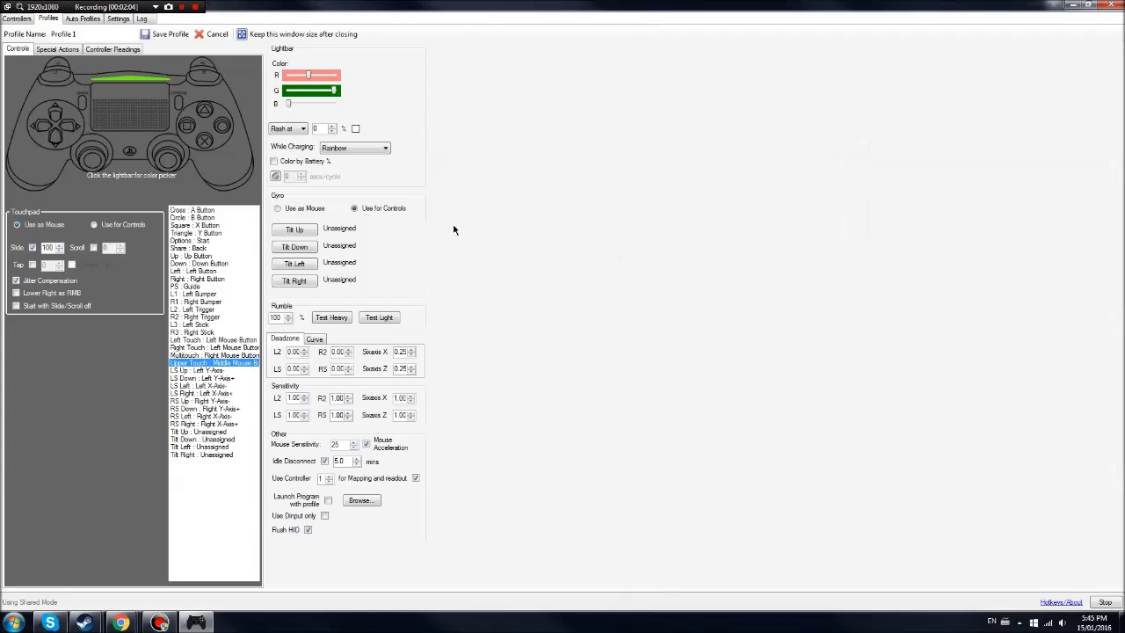
{"action": "left_click_drag", "start_coordinate": [432, 7], "coordinate": [684, 161]}
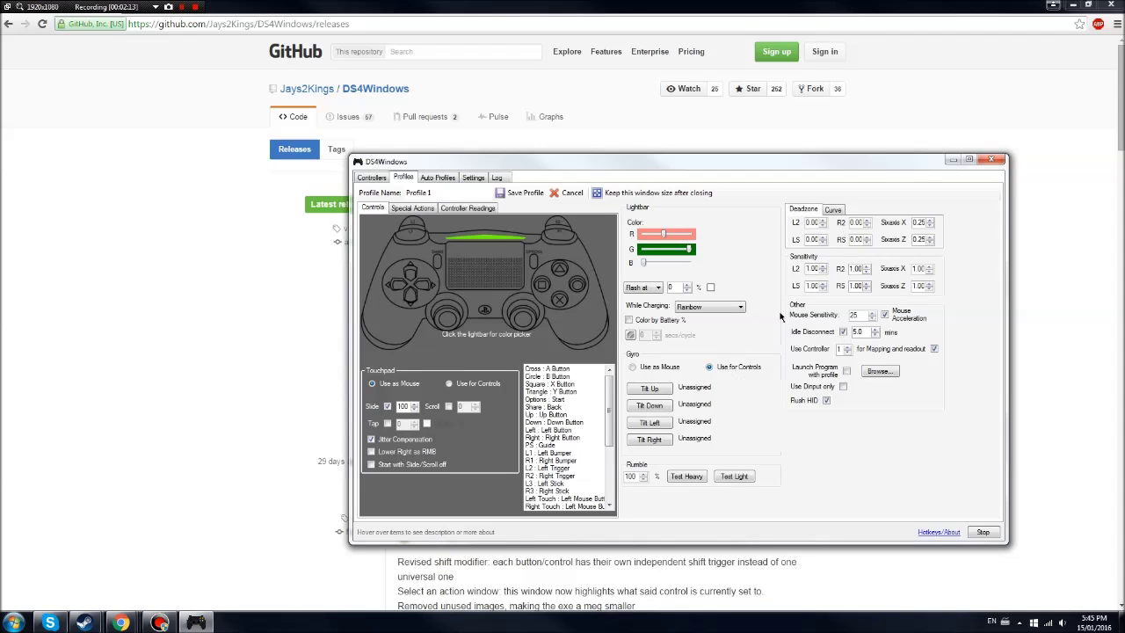
{"action": "left_click", "coordinate": [374, 178]}
{"action": "left_click", "coordinate": [404, 178]}
{"action": "left_click_drag", "start_coordinate": [508, 169], "coordinate": [518, 104]}
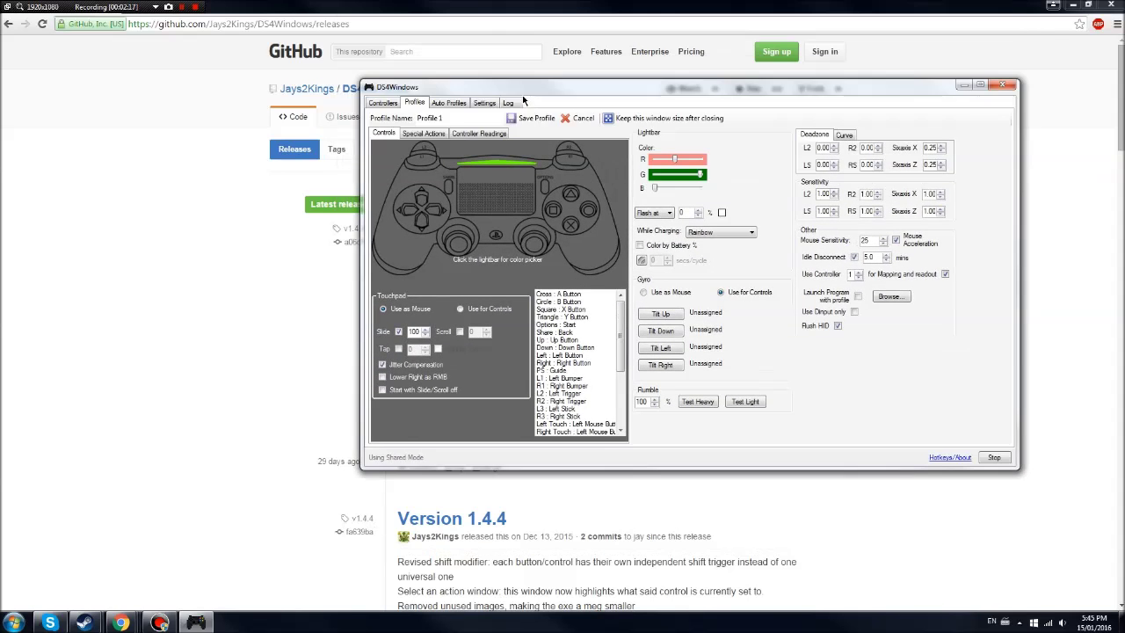